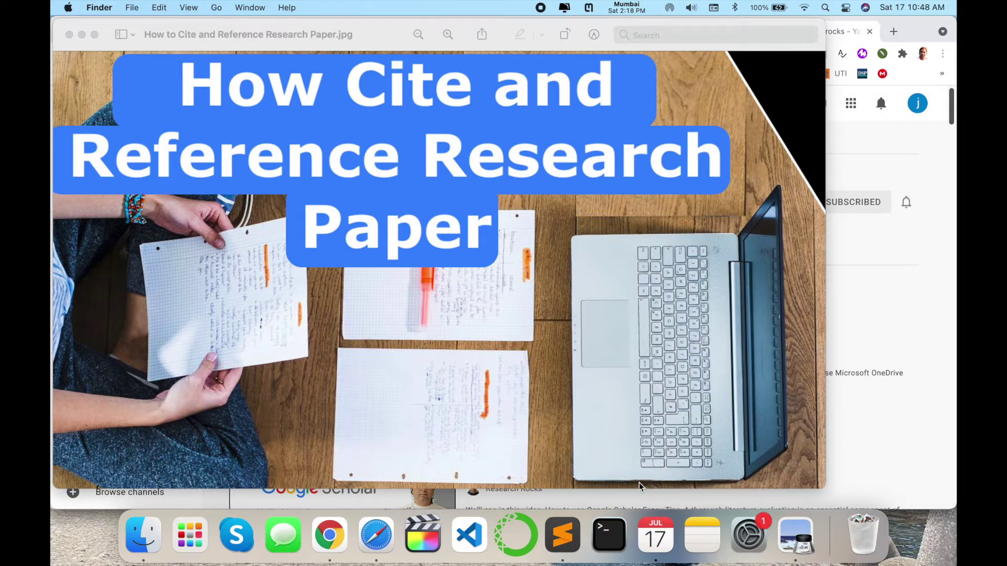
Bring Chrome forward, then open a Finder window showing the Desktop folder's files
{"action": "left_click", "coordinate": [926, 441]}
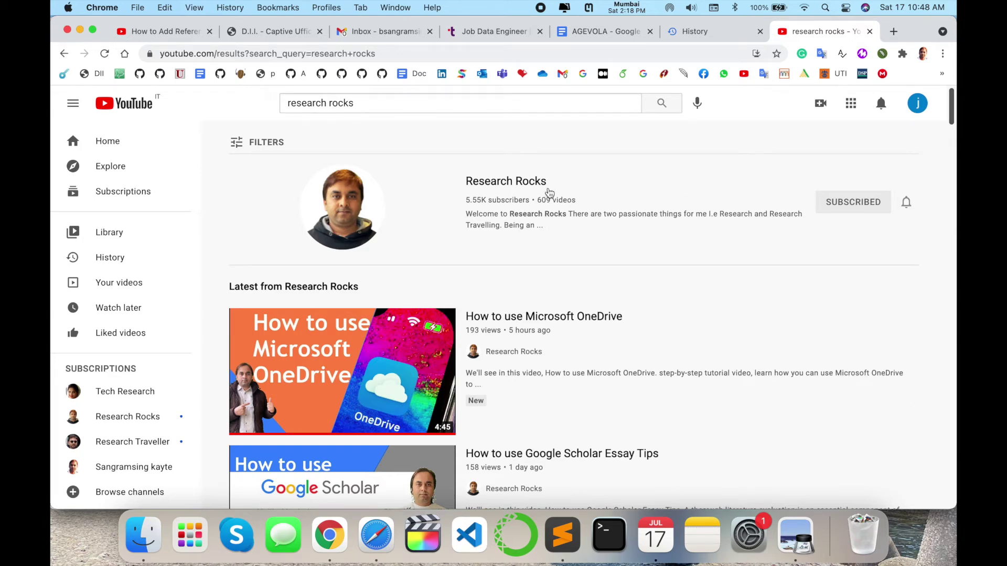
{"action": "left_click", "coordinate": [140, 536]}
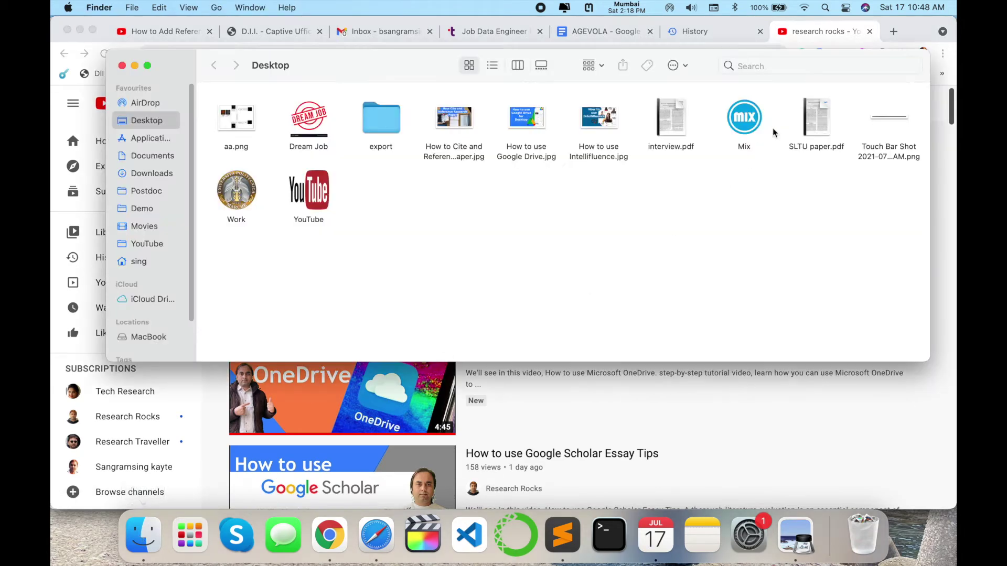
Open SLTU paper.pdf in Preview and widen its window for easier reading
{"action": "double_click", "coordinate": [816, 116]}
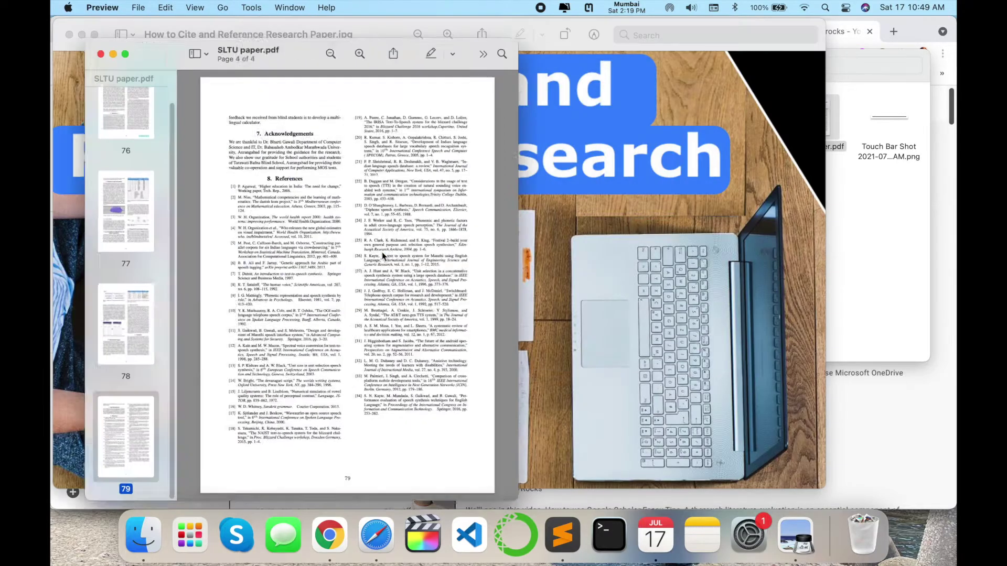
{"action": "left_click_drag", "start_coordinate": [511, 502], "coordinate": [806, 483]}
{"action": "scroll", "coordinate": [435, 232], "scroll_direction": "up", "scroll_amount": 5}
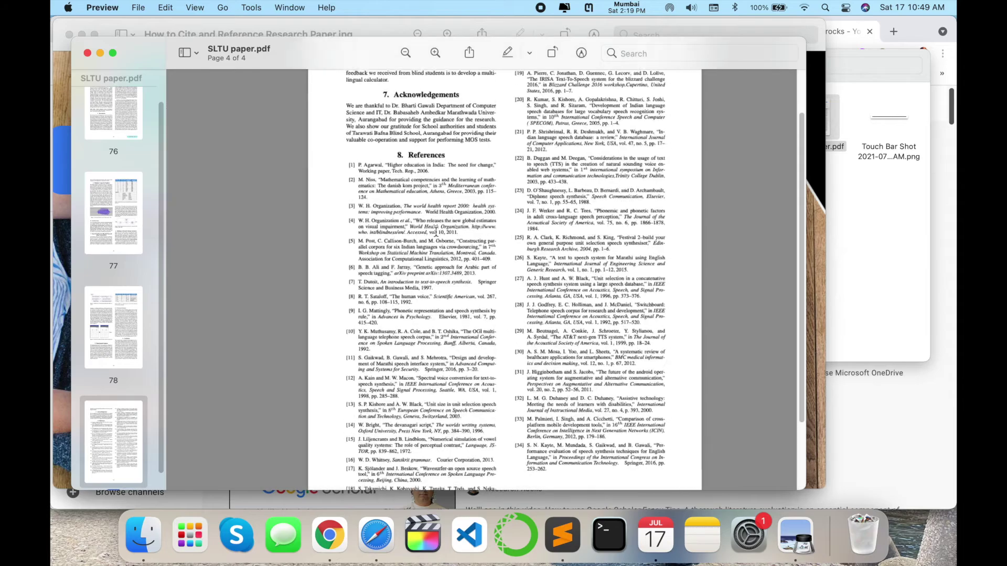
{"action": "scroll", "coordinate": [207, 174], "scroll_direction": "up", "scroll_amount": 20}
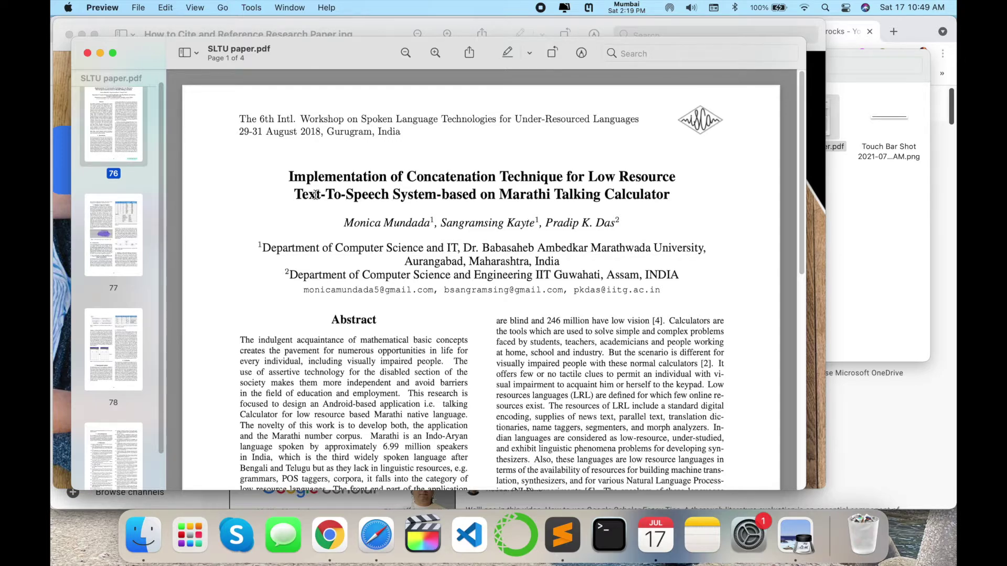
{"action": "scroll", "coordinate": [315, 194], "scroll_direction": "down", "scroll_amount": 20}
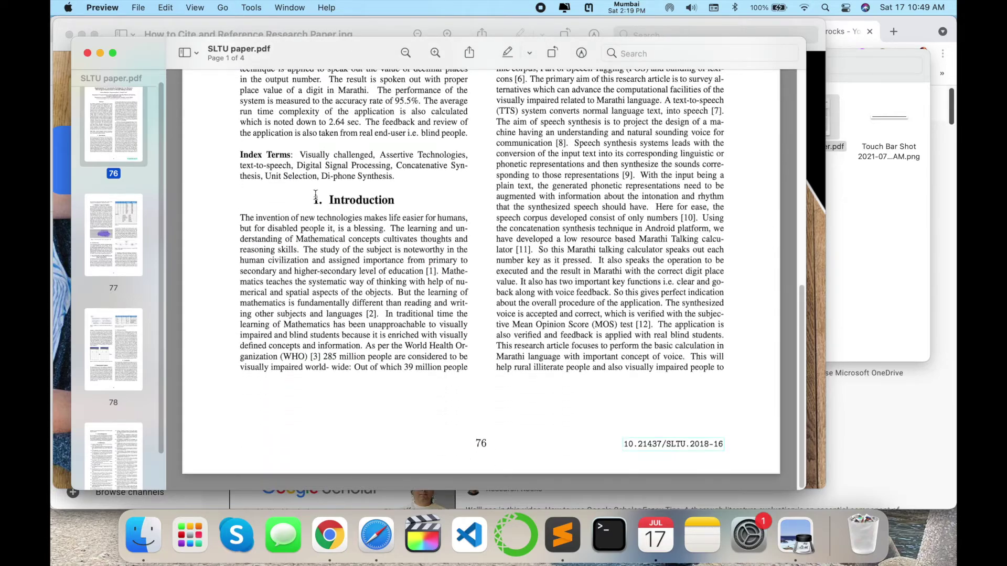
{"action": "scroll", "coordinate": [315, 194], "scroll_direction": "down", "scroll_amount": 20}
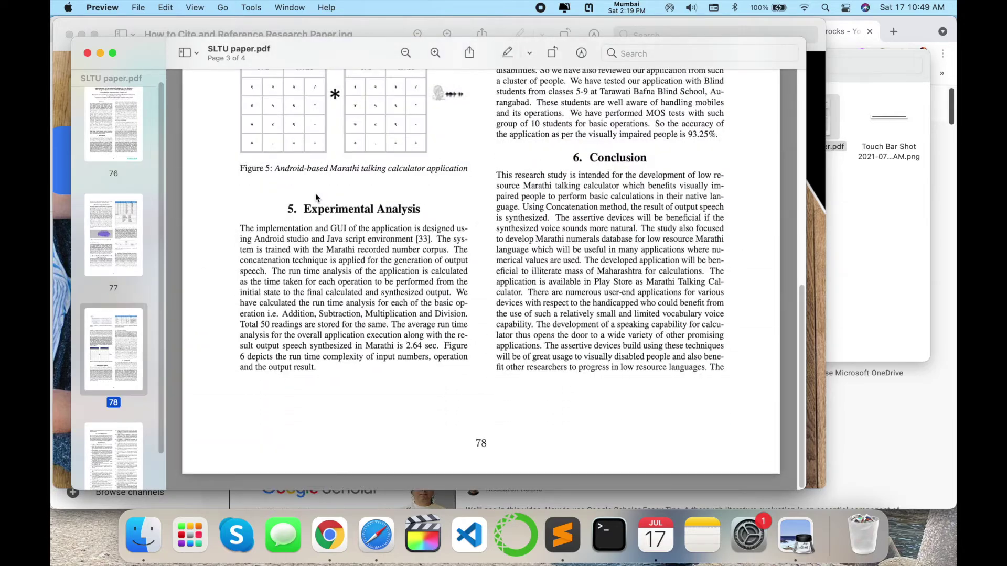
Scroll to the References list and select the whole of reference [2]
{"action": "scroll", "coordinate": [316, 197], "scroll_direction": "up", "scroll_amount": 5}
{"action": "scroll", "coordinate": [315, 197], "scroll_direction": "up", "scroll_amount": 5}
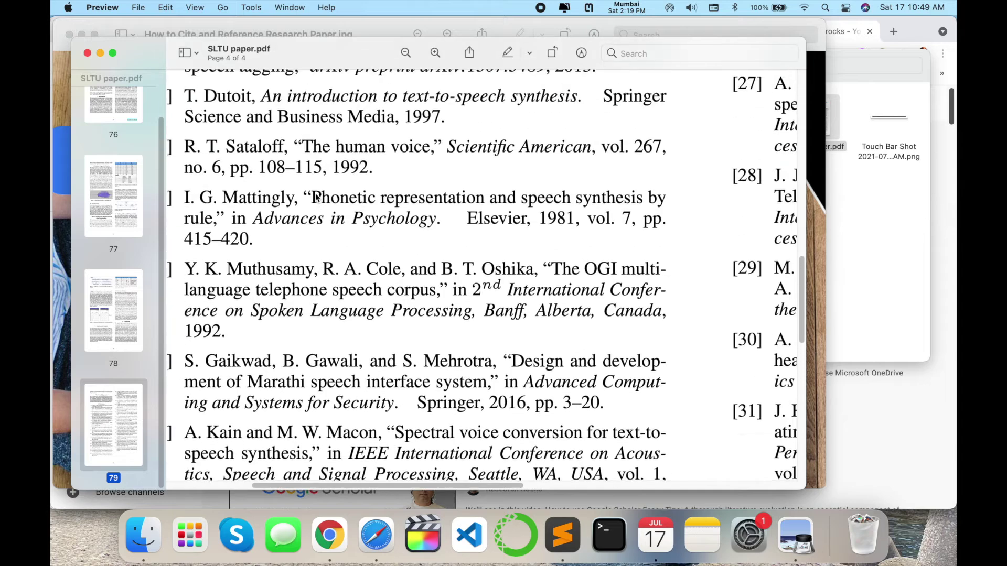
{"action": "scroll", "coordinate": [316, 198], "scroll_direction": "left", "scroll_amount": 2}
{"action": "scroll", "coordinate": [314, 210], "scroll_direction": "up", "scroll_amount": 6}
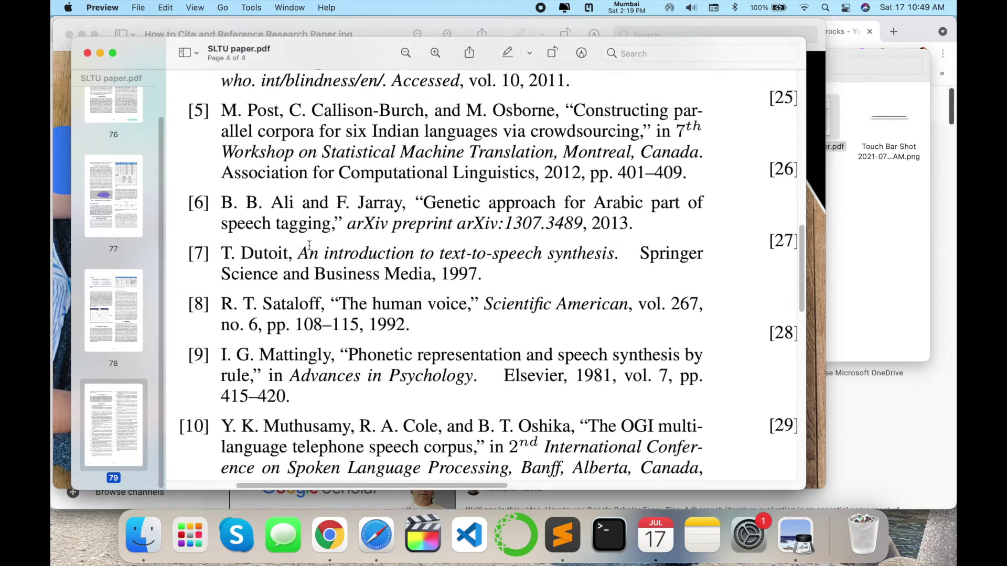
{"action": "scroll", "coordinate": [309, 246], "scroll_direction": "up", "scroll_amount": 5}
{"action": "scroll", "coordinate": [310, 210], "scroll_direction": "down", "scroll_amount": 3}
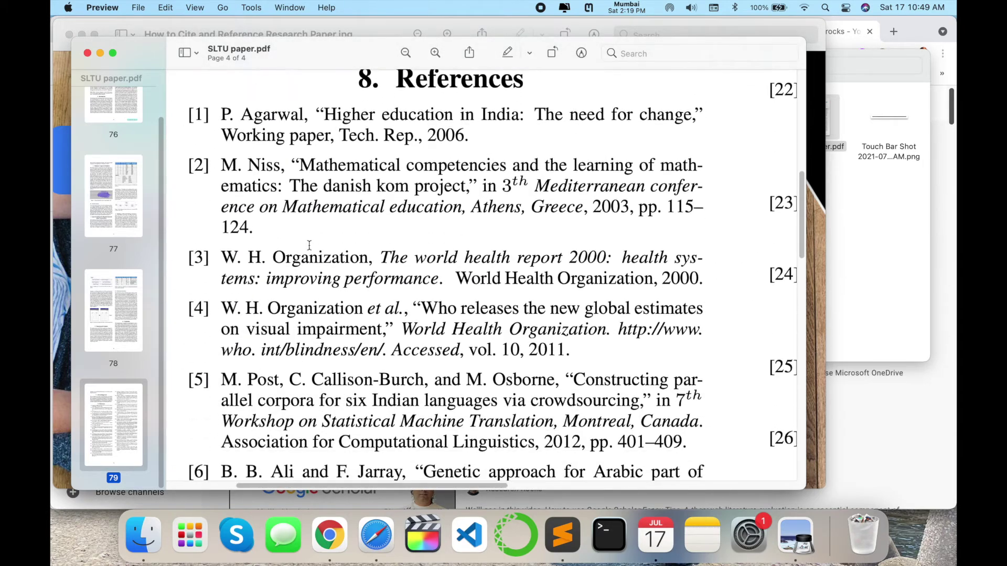
{"action": "scroll", "coordinate": [311, 159], "scroll_direction": "down", "scroll_amount": 3}
{"action": "triple_click", "coordinate": [254, 154]}
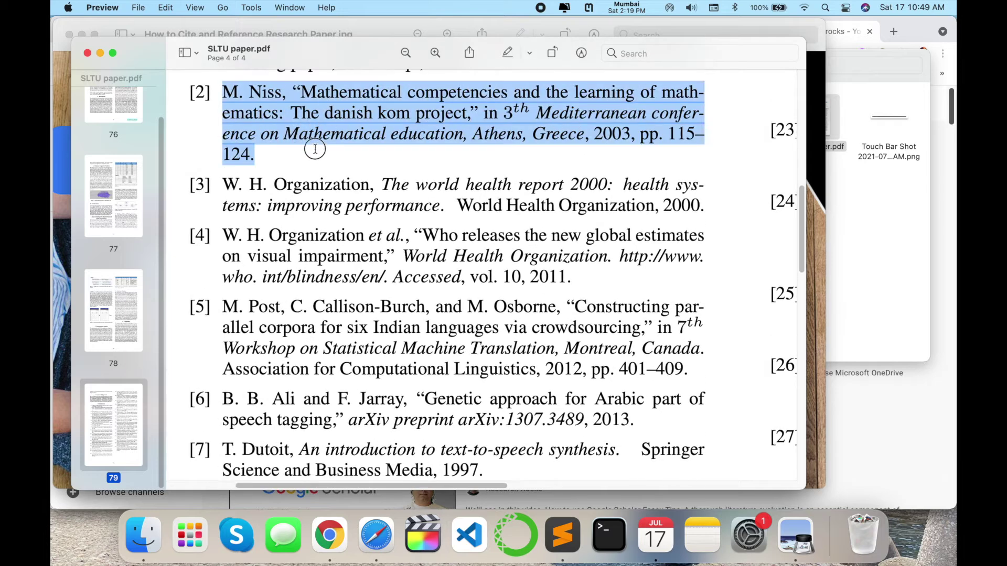
Copy reference [2]'s title, 'Mathematical competencies and the learning of mathematics:', to the clipboard
{"action": "left_click", "coordinate": [334, 166]}
{"action": "left_click_drag", "start_coordinate": [286, 93], "coordinate": [223, 94]}
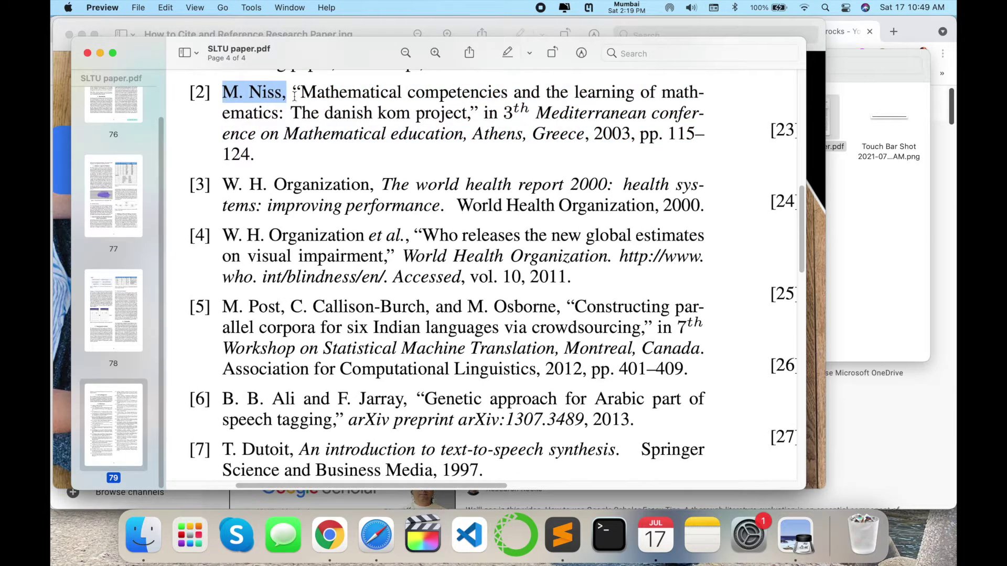
{"action": "left_click_drag", "start_coordinate": [310, 91], "coordinate": [288, 110]}
{"action": "left_click", "coordinate": [297, 111]}
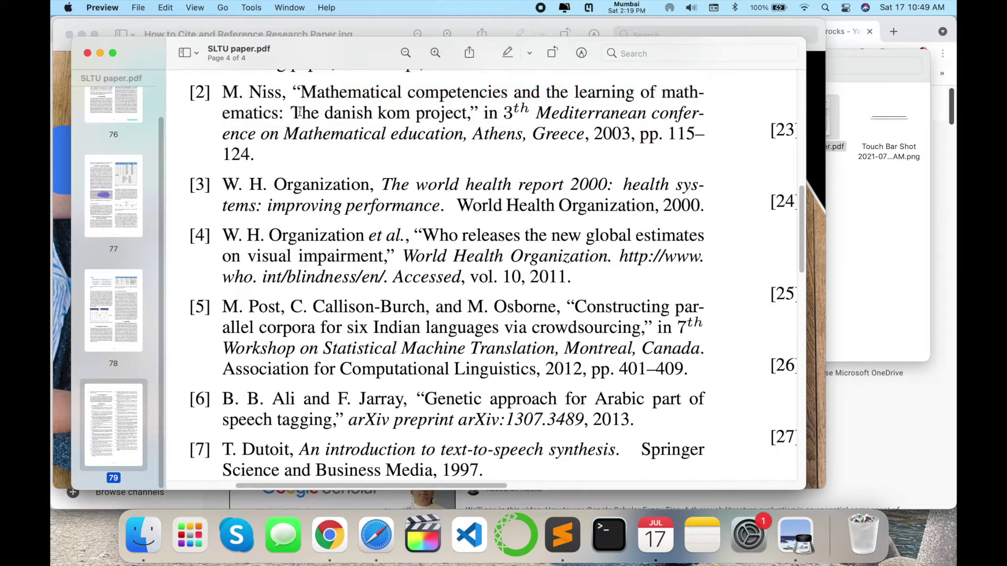
{"action": "left_click_drag", "start_coordinate": [511, 110], "coordinate": [474, 136]}
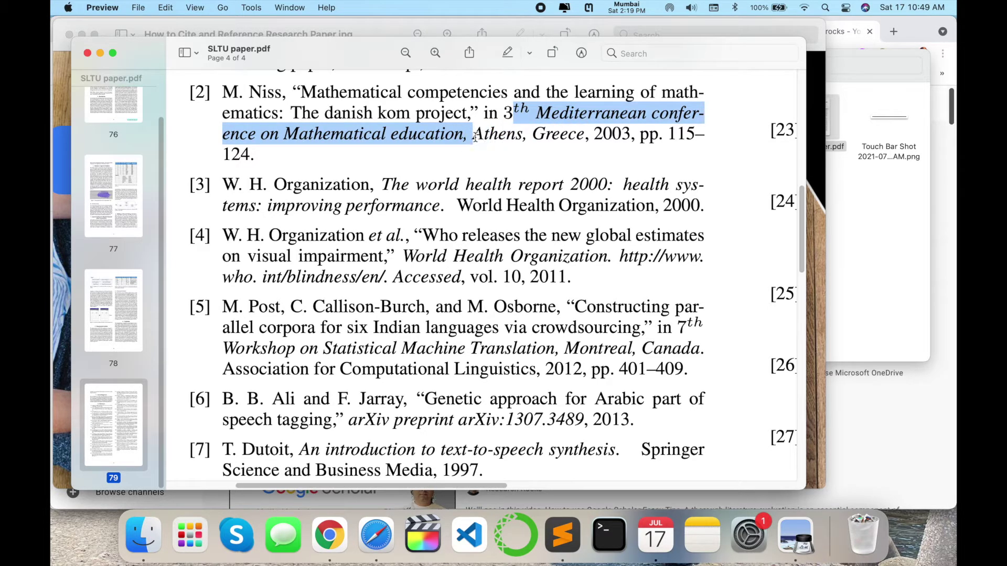
{"action": "double_click", "coordinate": [607, 134]}
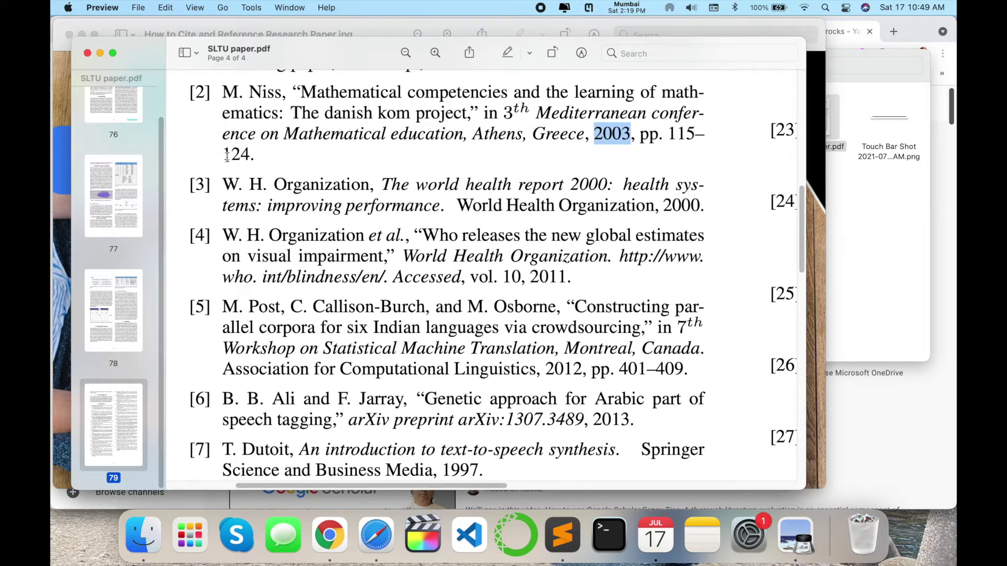
{"action": "left_click_drag", "start_coordinate": [264, 154], "coordinate": [205, 152]}
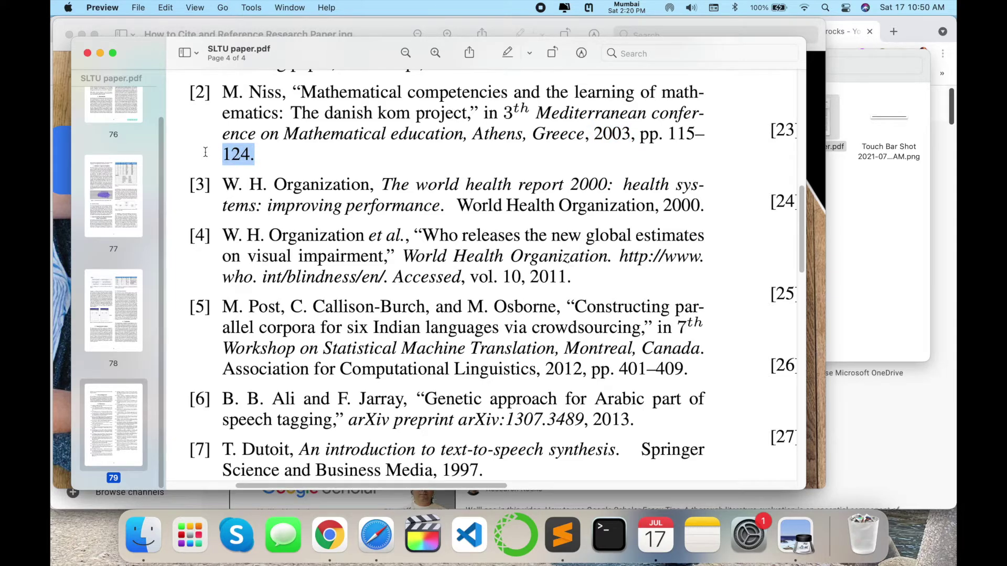
{"action": "left_click_drag", "start_coordinate": [284, 114], "coordinate": [301, 94]}
{"action": "key", "text": "super+c"}
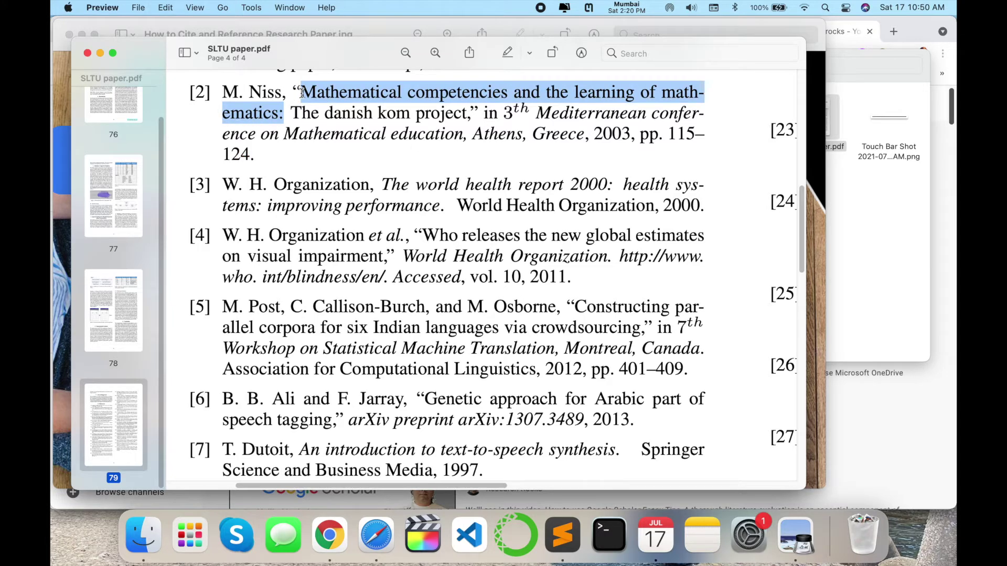
In a new Chrome tab, search 'google scholar' and open the Google Scholar website
{"action": "left_click", "coordinate": [944, 427]}
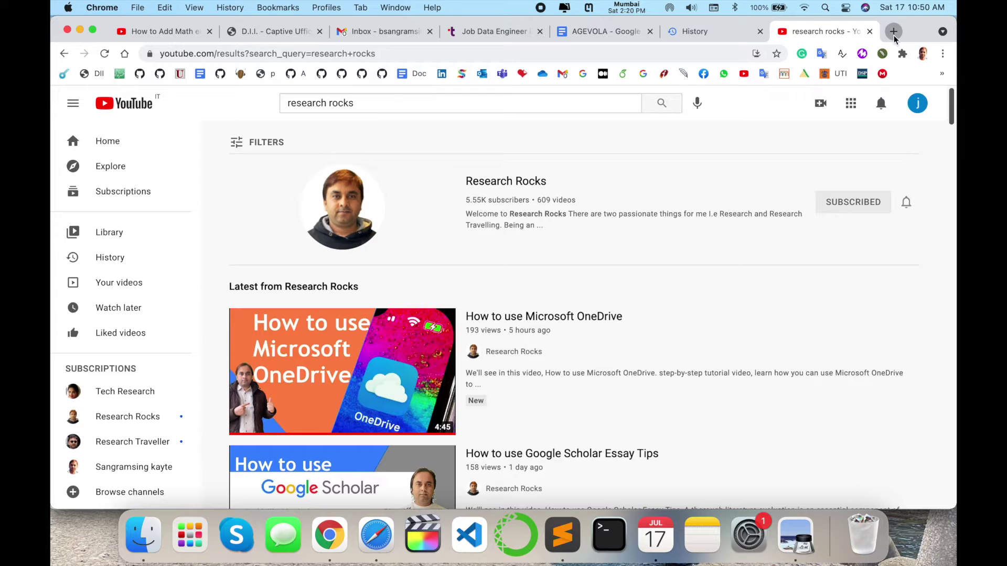
{"action": "key", "text": "super+t"}
{"action": "left_click", "coordinate": [438, 334]}
{"action": "type", "text": "google scholar"}
{"action": "key", "text": "Return"}
{"action": "left_click", "coordinate": [216, 226]}
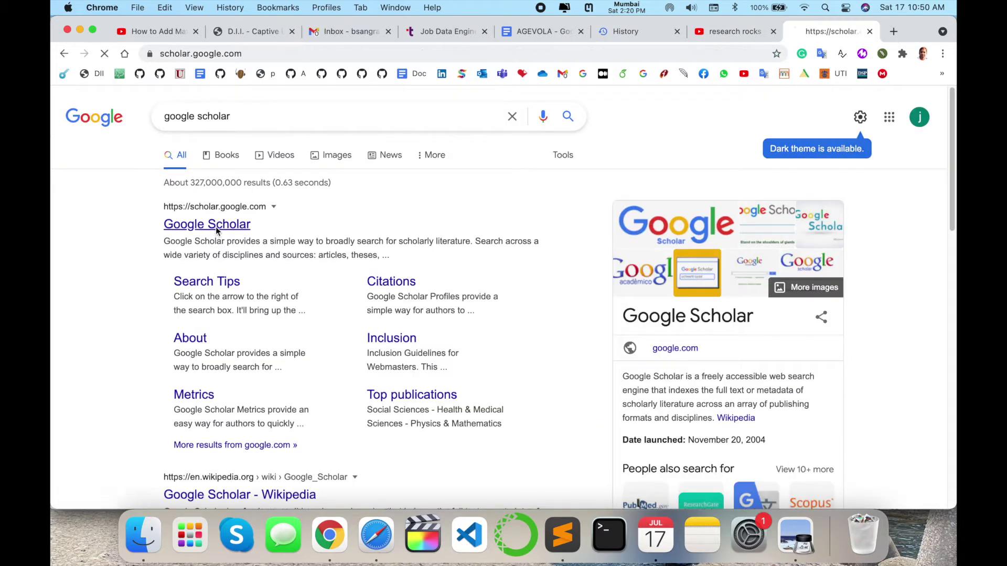
Search Google Scholar for the pasted reference title, then switch back to Preview
{"action": "left_click", "coordinate": [341, 218]}
{"action": "key", "text": "super+v"}
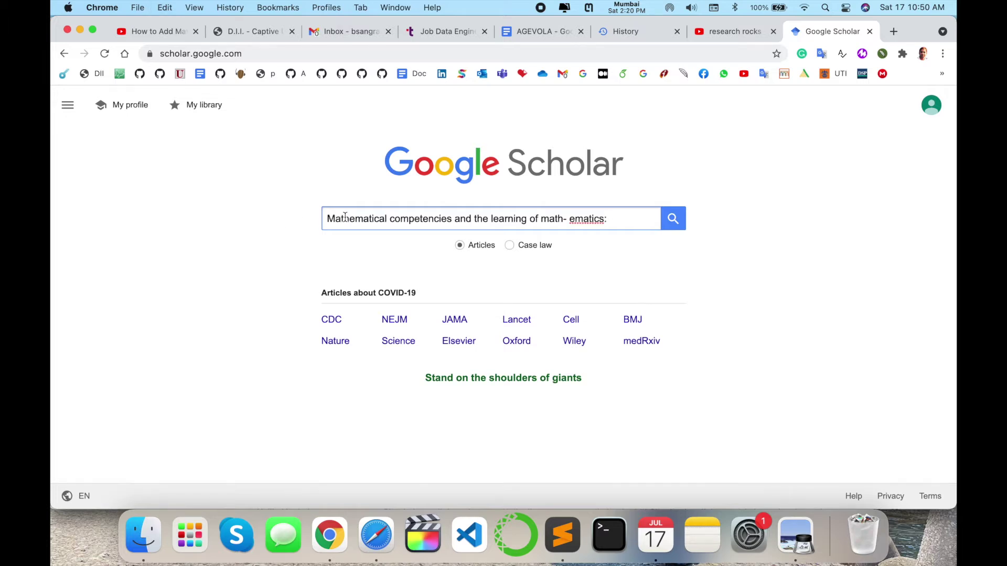
{"action": "key", "text": "Return"}
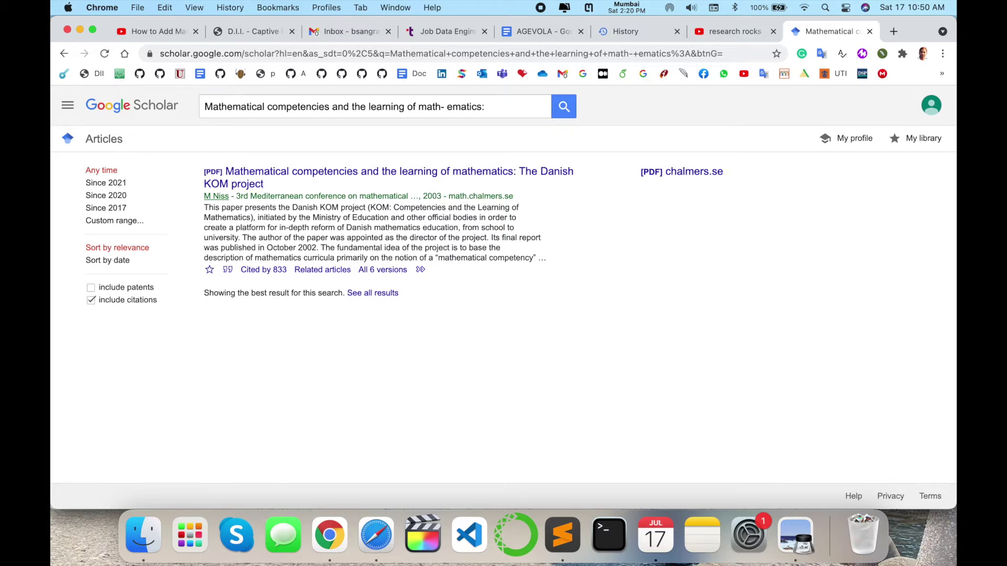
{"action": "key", "text": "super+Tab"}
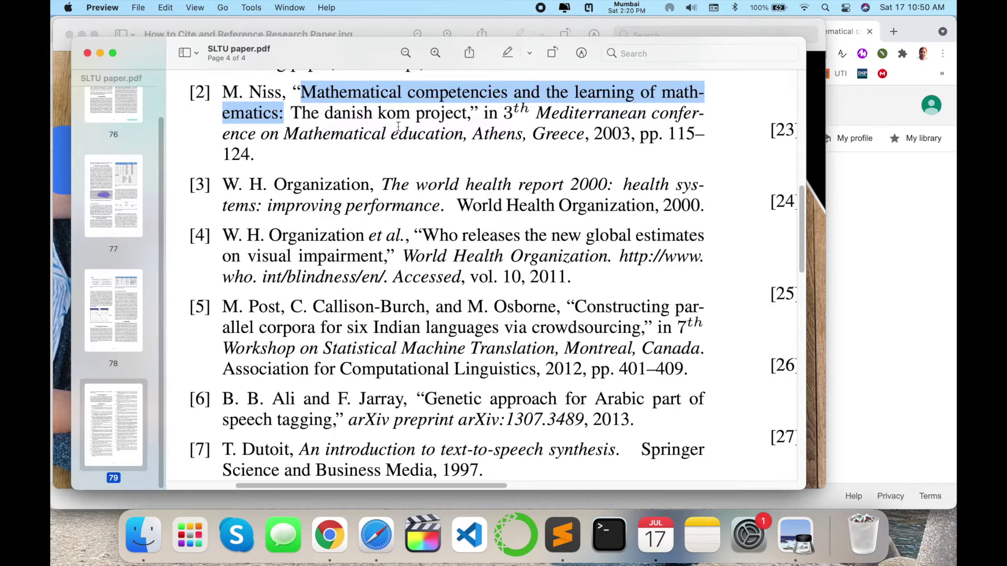
Deselect the title in the PDF, return to the Scholar results, and open Cite for the KOM paper
{"action": "double_click", "coordinate": [345, 113]}
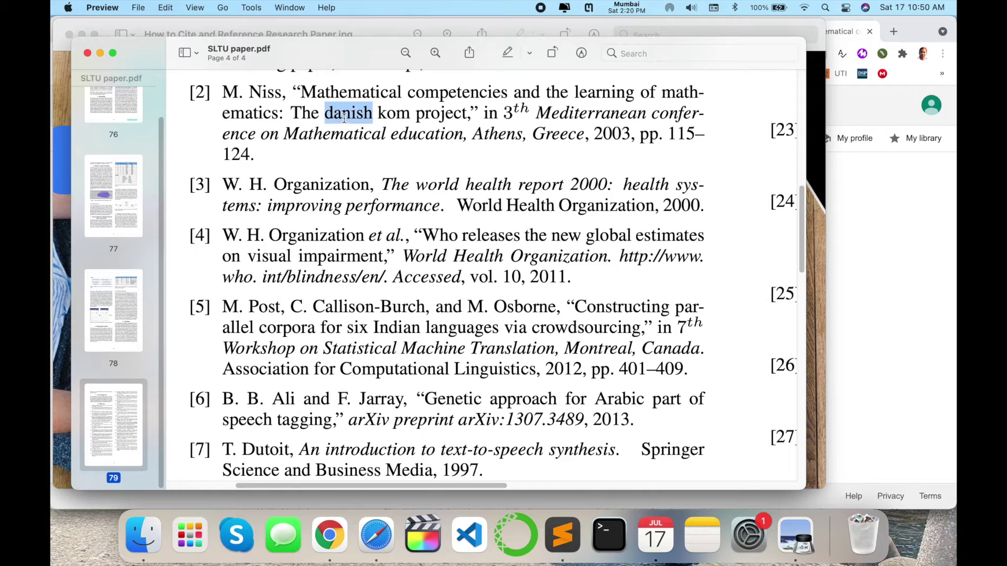
{"action": "key", "text": "super+Tab"}
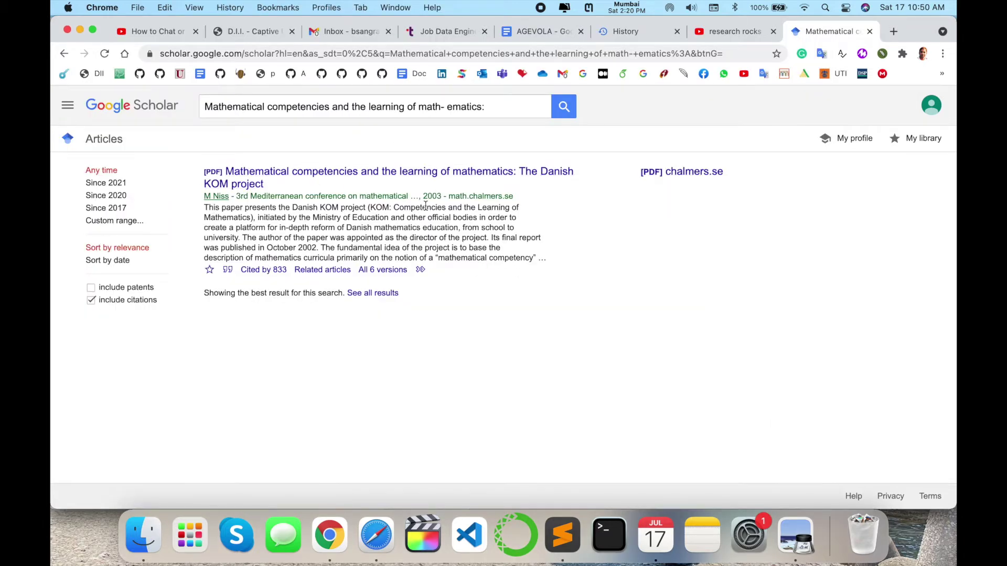
{"action": "left_click", "coordinate": [227, 271]}
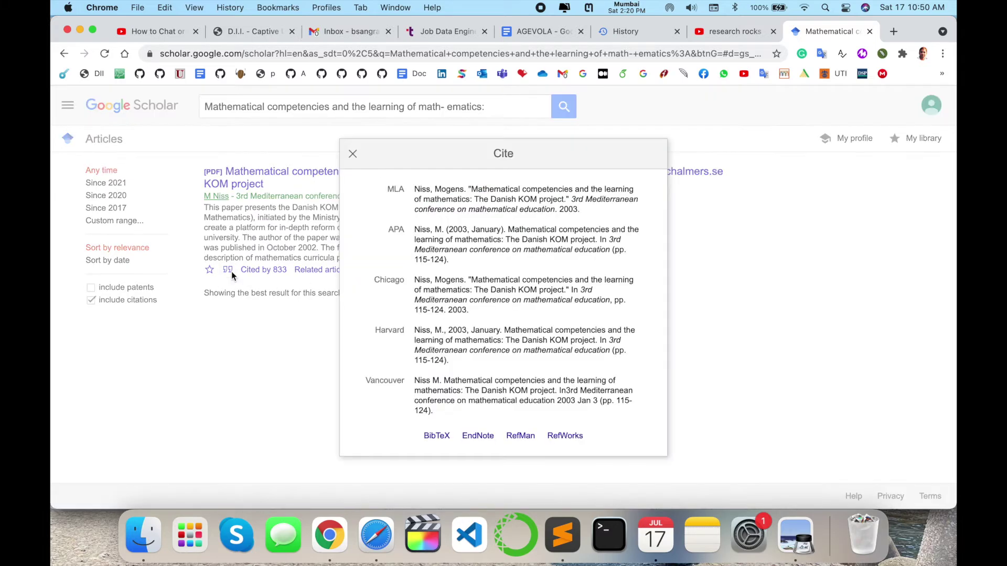
Select the APA, Chicago, Harvard and MLA citations in turn, then open the BibTeX entry
{"action": "triple_click", "coordinate": [465, 243]}
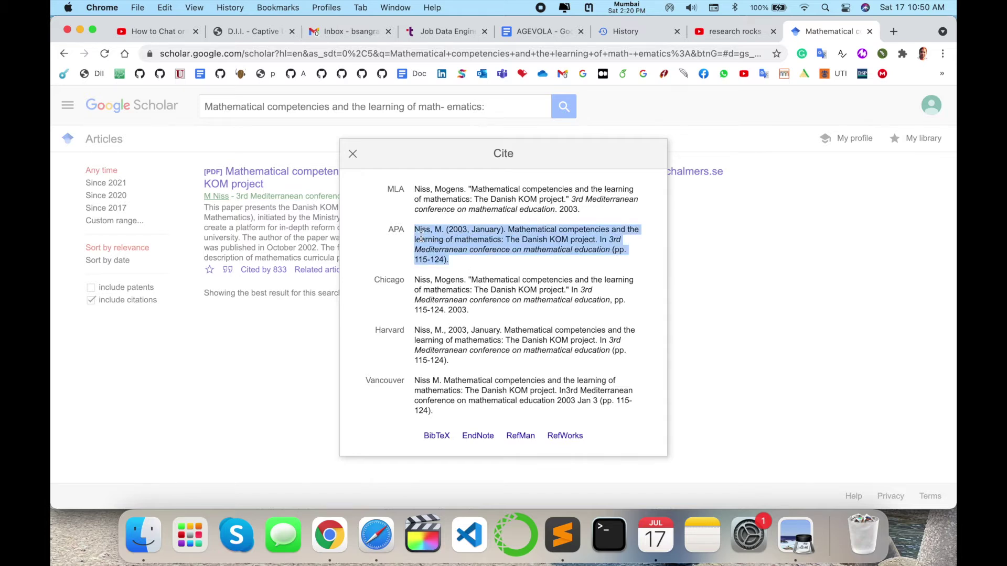
{"action": "left_click", "coordinate": [447, 243]}
{"action": "triple_click", "coordinate": [438, 299]}
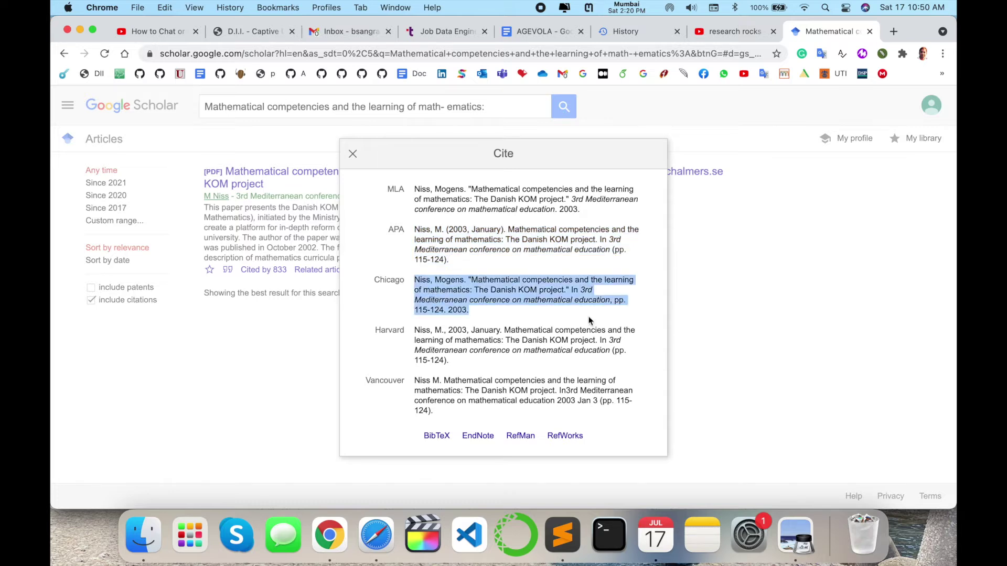
{"action": "triple_click", "coordinate": [480, 341]}
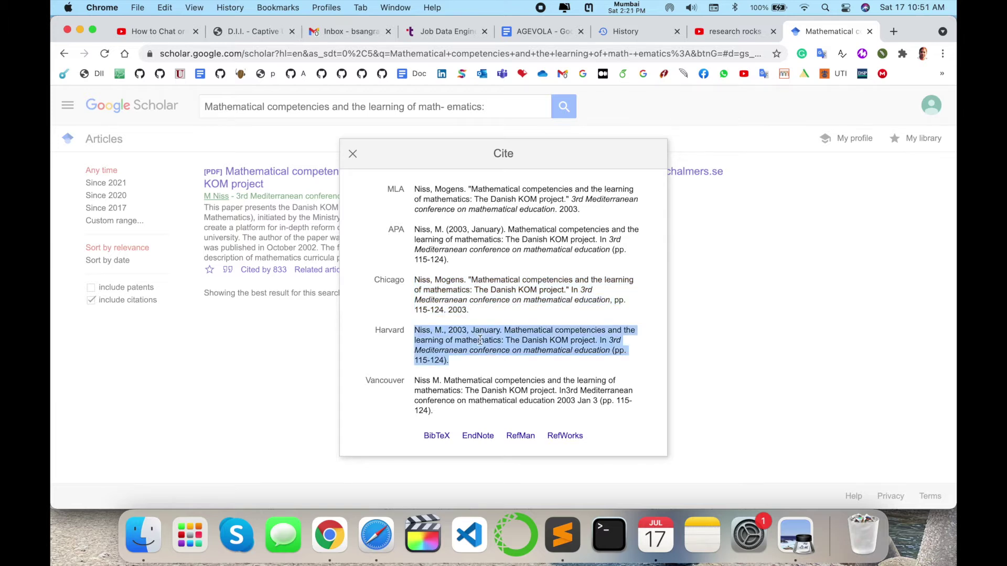
{"action": "triple_click", "coordinate": [475, 199]}
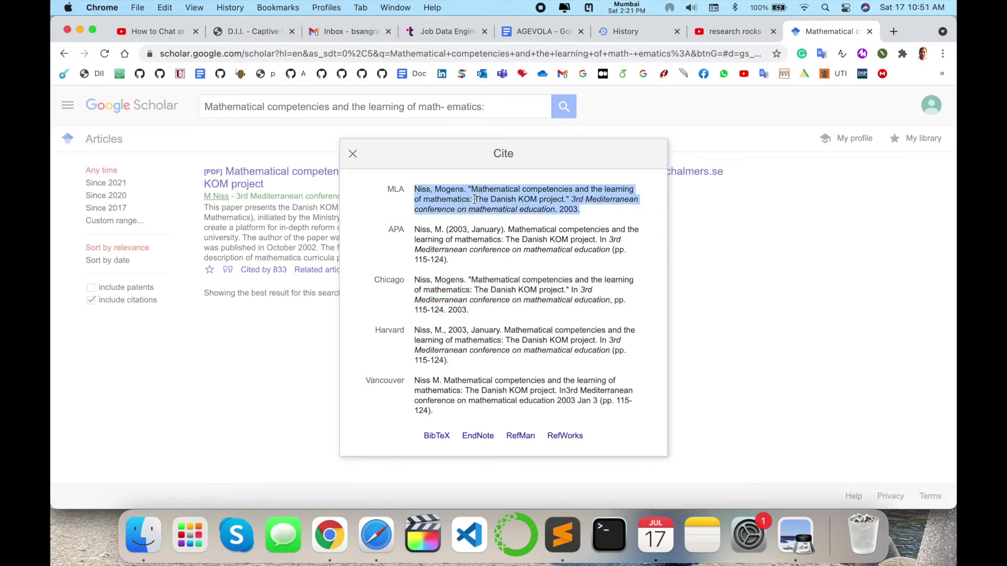
{"action": "triple_click", "coordinate": [473, 337]}
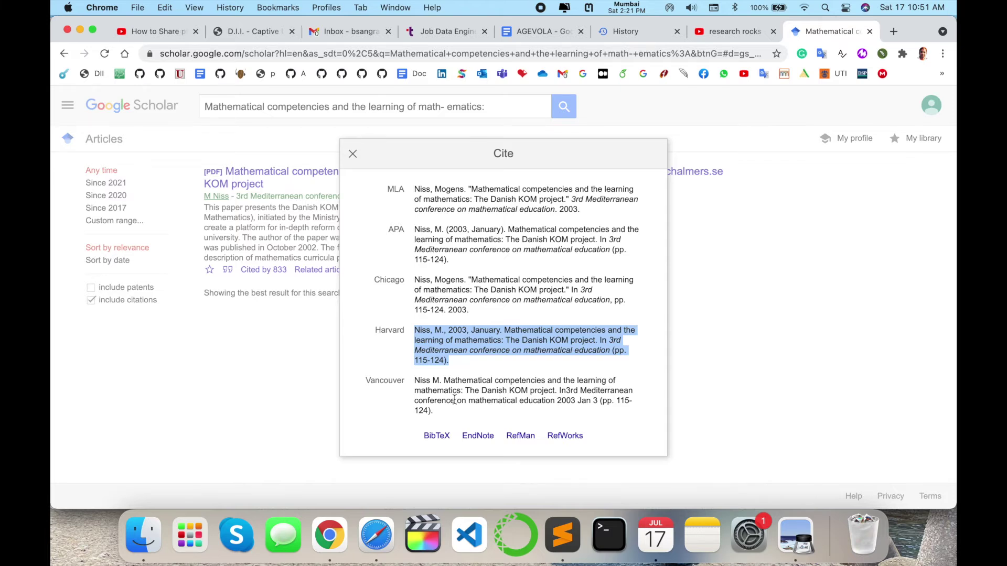
{"action": "left_click", "coordinate": [432, 444]}
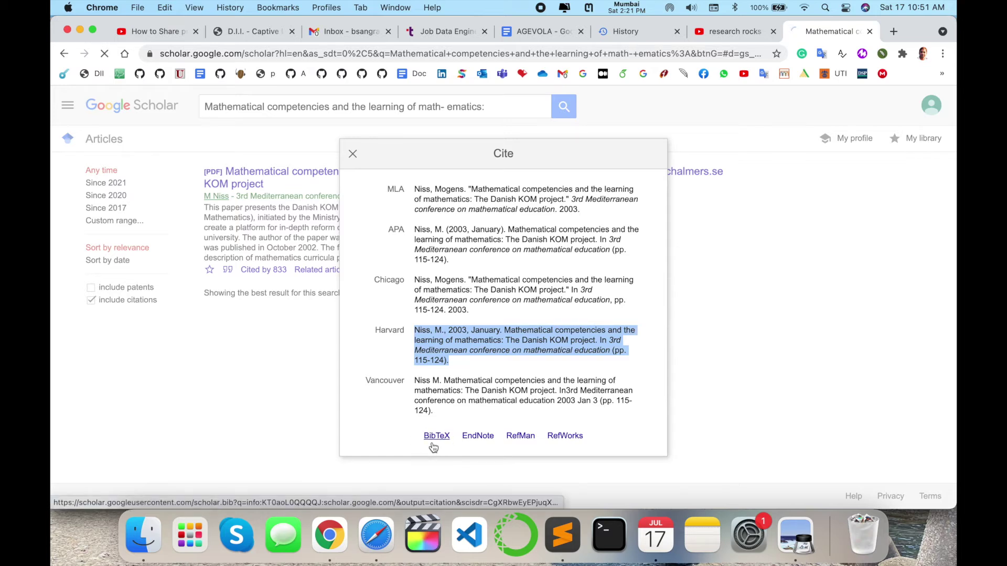
{"action": "left_click_drag", "start_coordinate": [68, 158], "coordinate": [52, 103]}
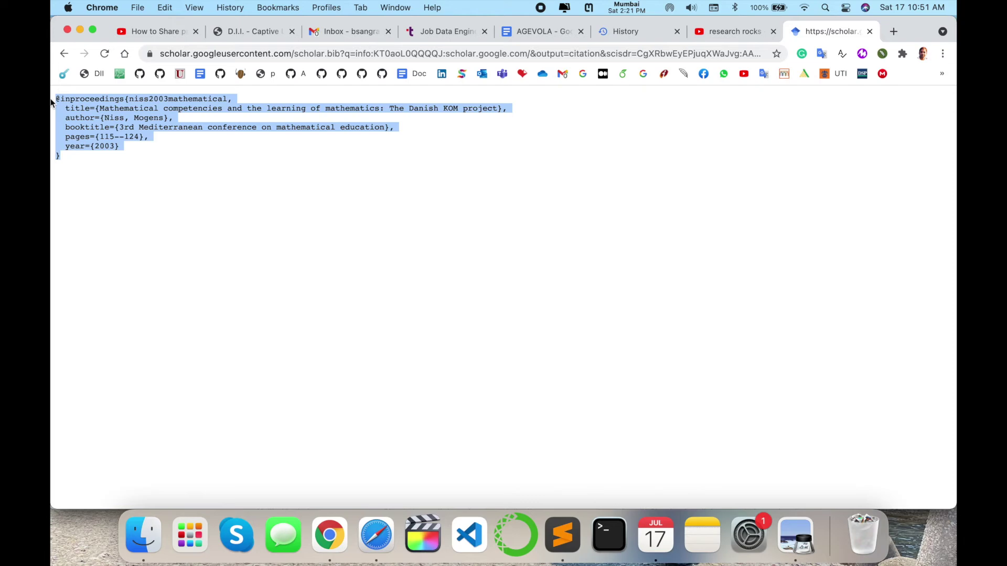
{"action": "left_click", "coordinate": [64, 54]}
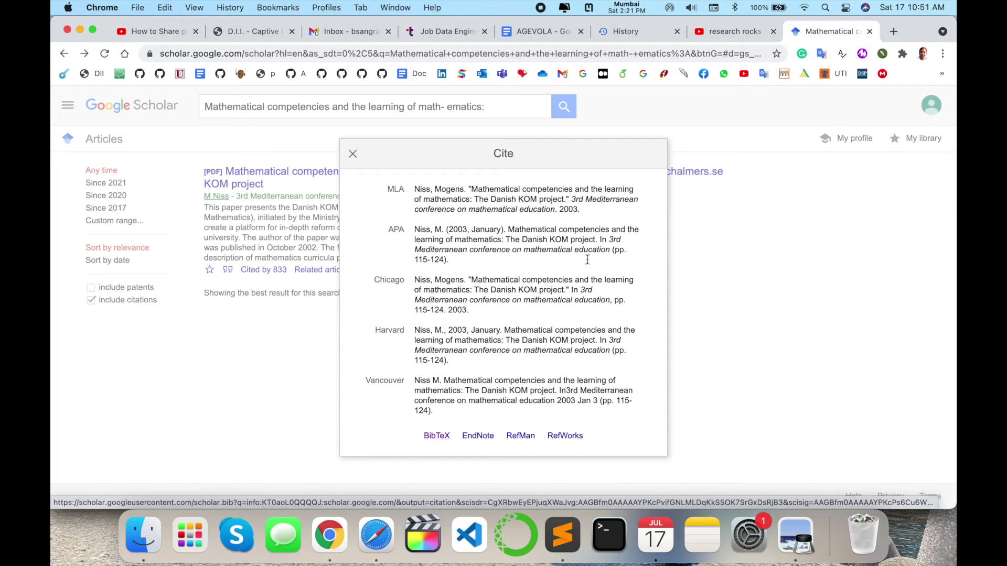
{"action": "left_click", "coordinate": [485, 286]}
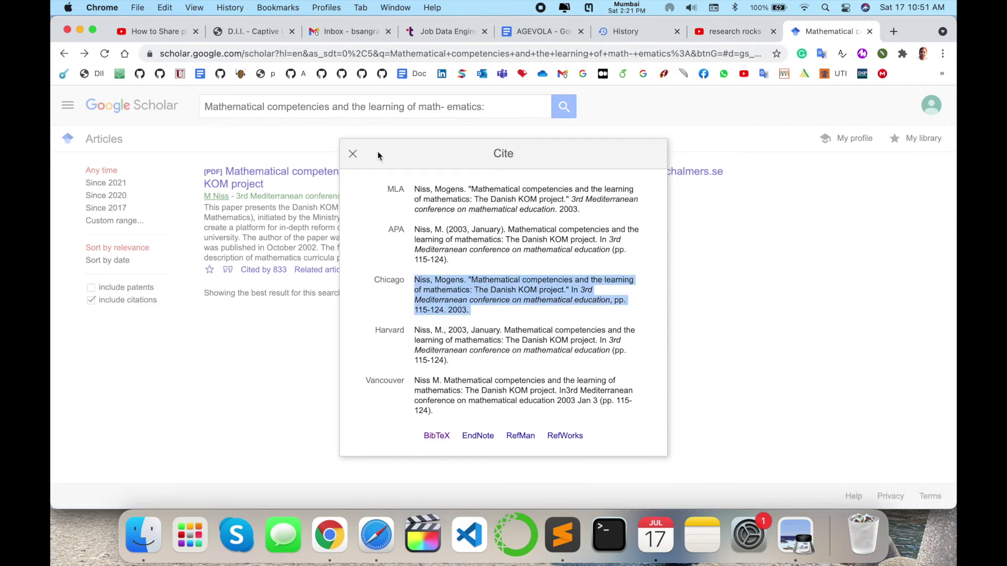
{"action": "left_click", "coordinate": [352, 153]}
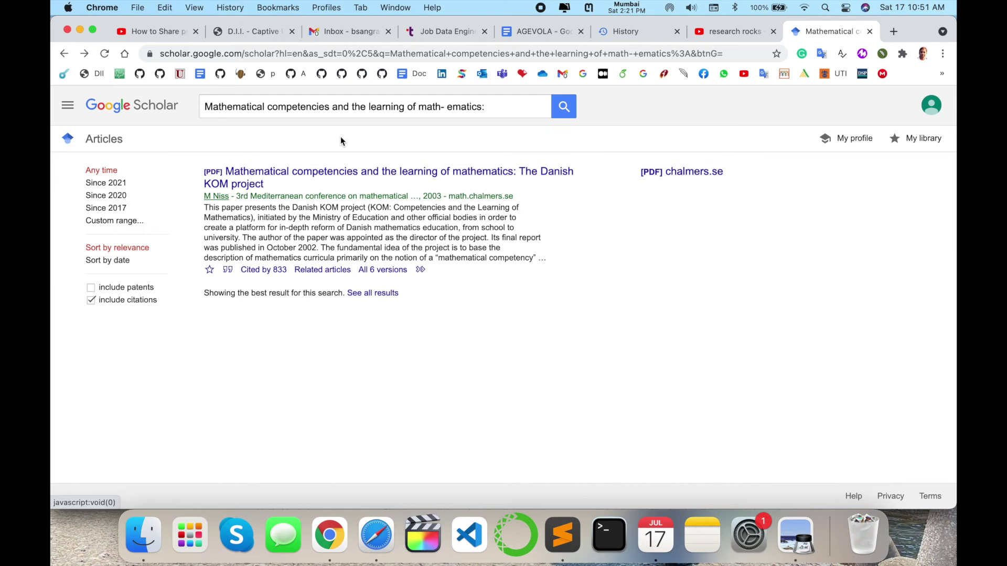
{"action": "triple_click", "coordinate": [319, 110]}
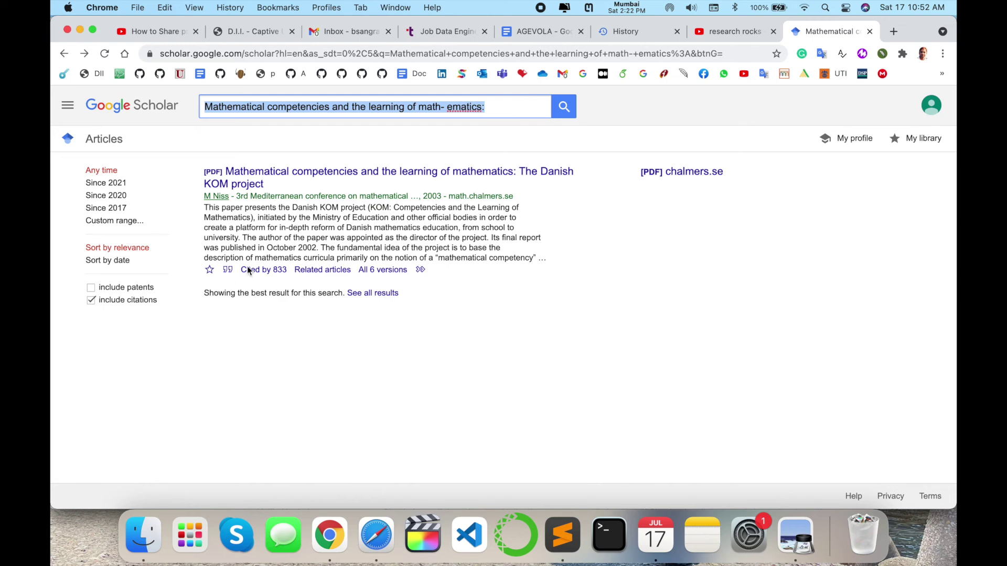
{"action": "left_click", "coordinate": [228, 271]}
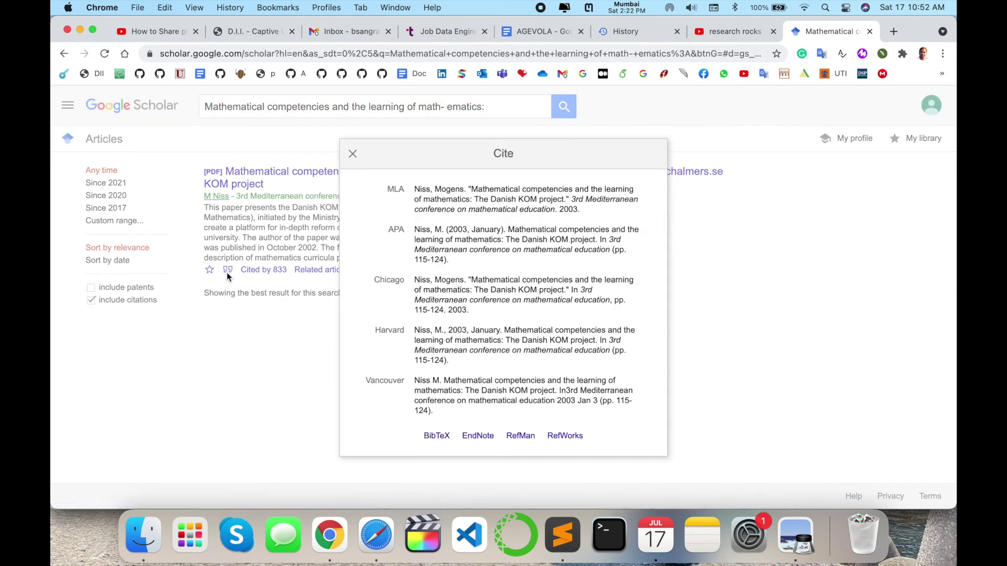
{"action": "left_click", "coordinate": [471, 294]}
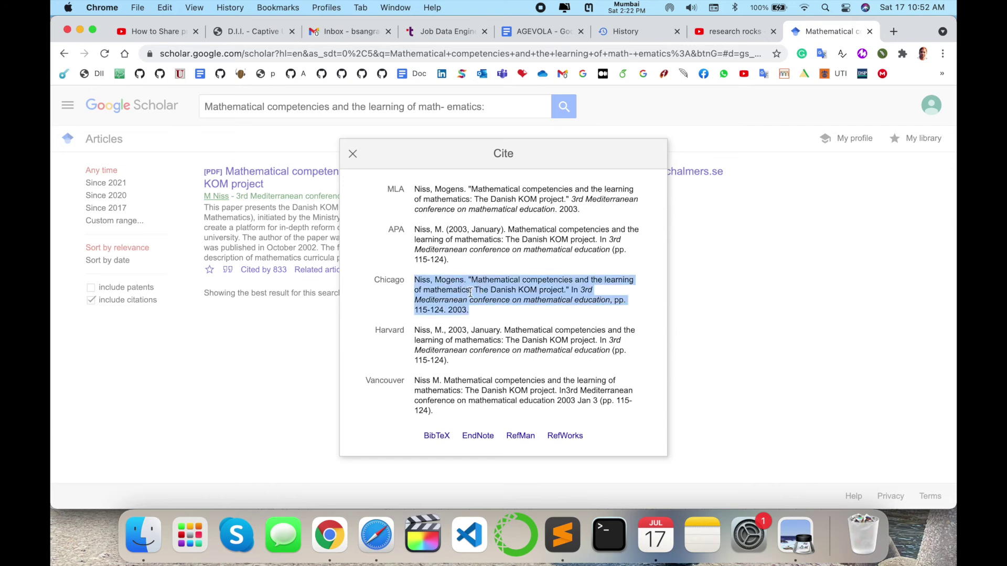